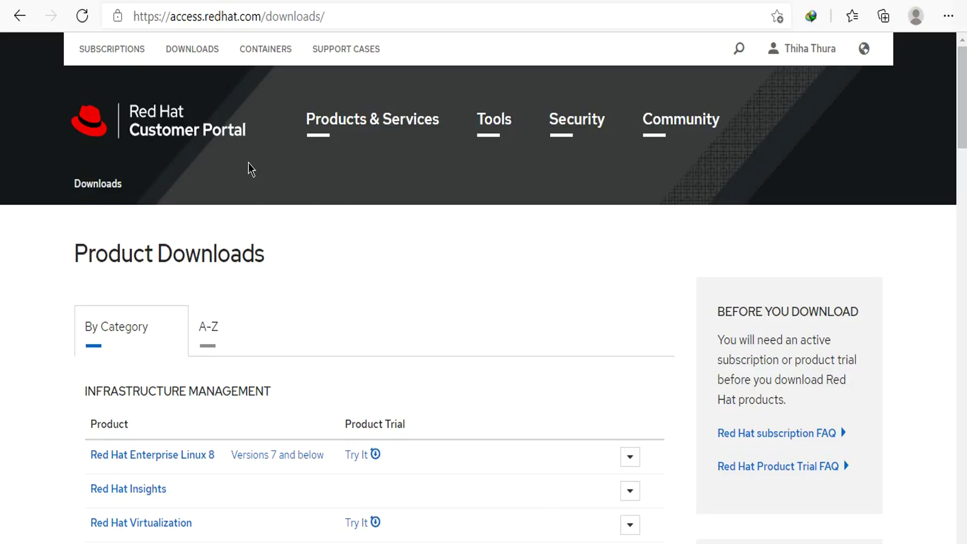
scroll(242, 183, "down", 3)
scroll(242, 183, "down", 2)
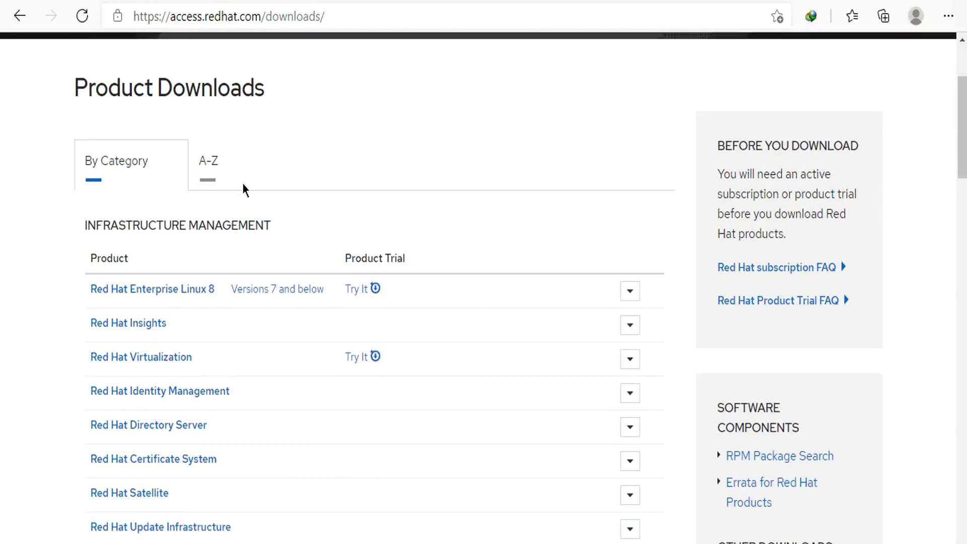
scroll(242, 182, "up", 5)
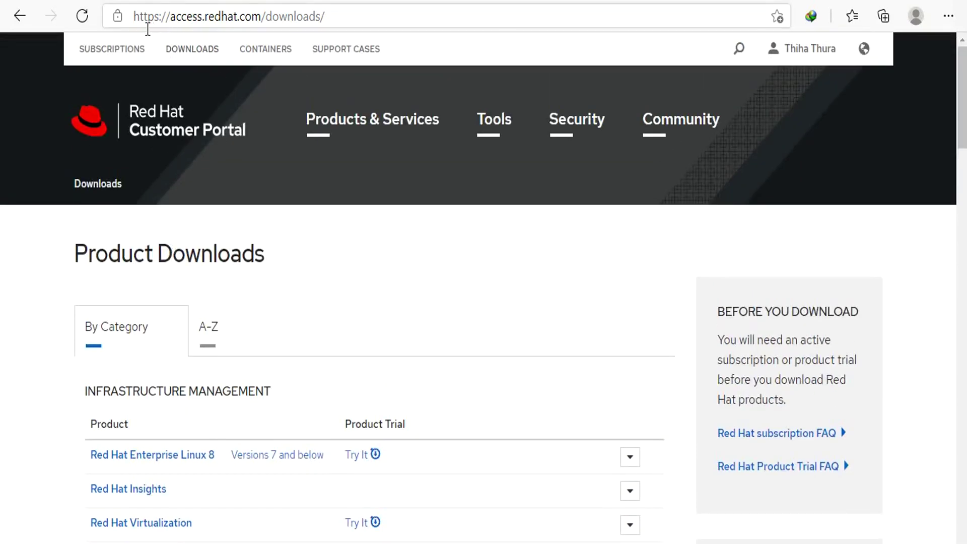
left_click_drag(140, 17, 345, 17)
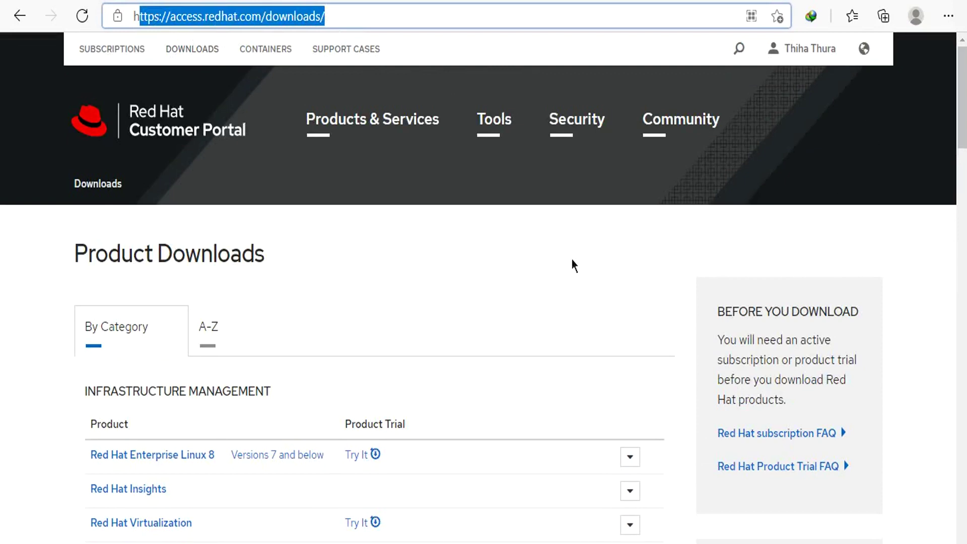
scroll(321, 173, "down", 6)
scroll(323, 190, "down", 3)
scroll(323, 189, "down", 1)
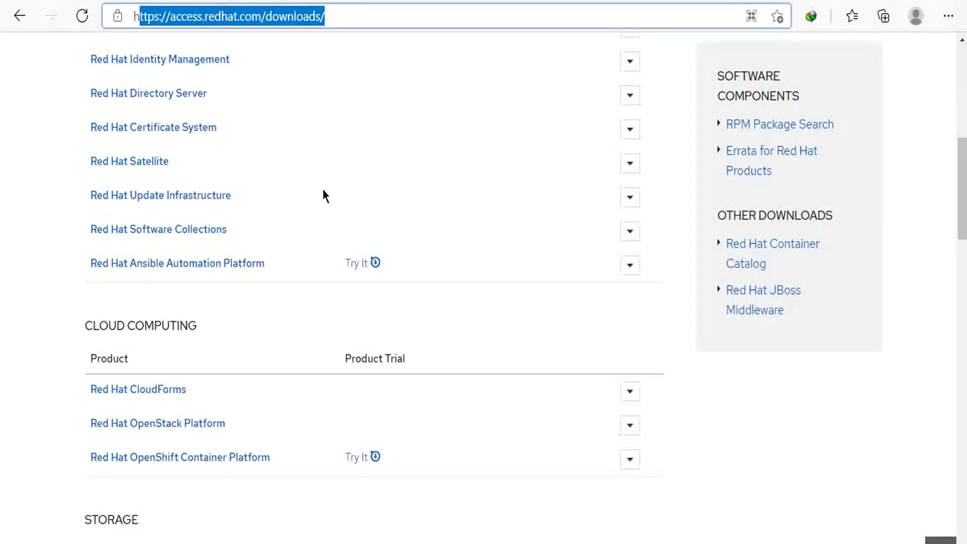
scroll(322, 190, "down", 2)
scroll(322, 190, "down", 1)
scroll(354, 61, "up", 10)
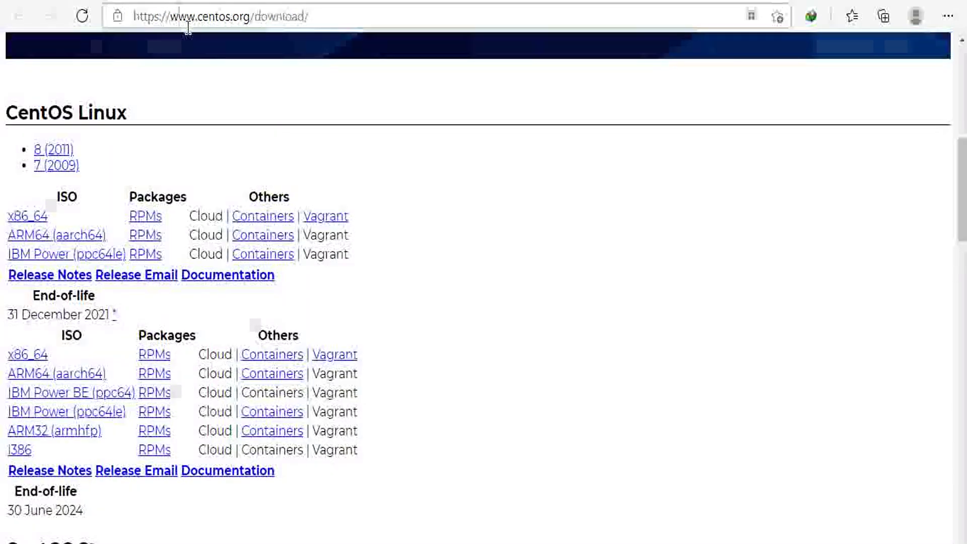
left_click_drag(178, 17, 249, 17)
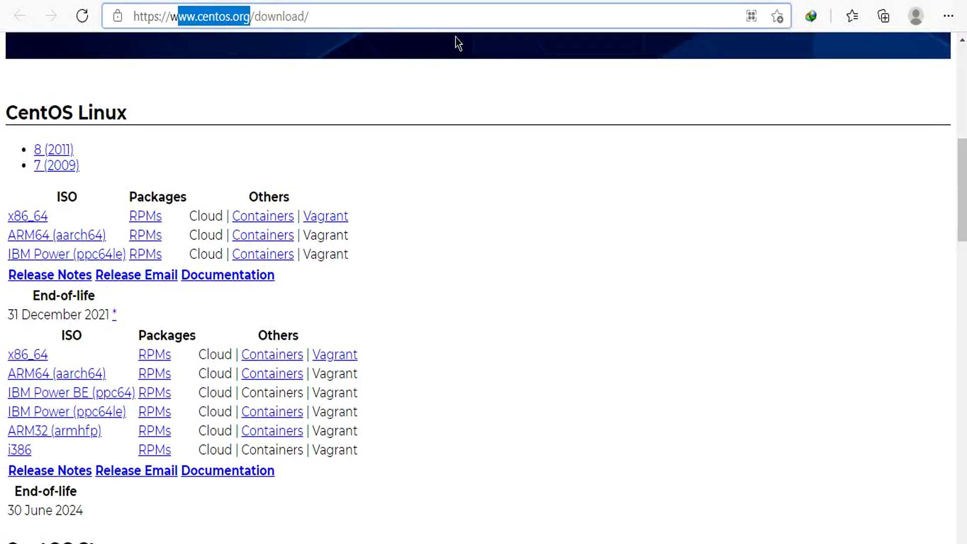
scroll(198, 227, "down", 3)
scroll(198, 227, "down", 3)
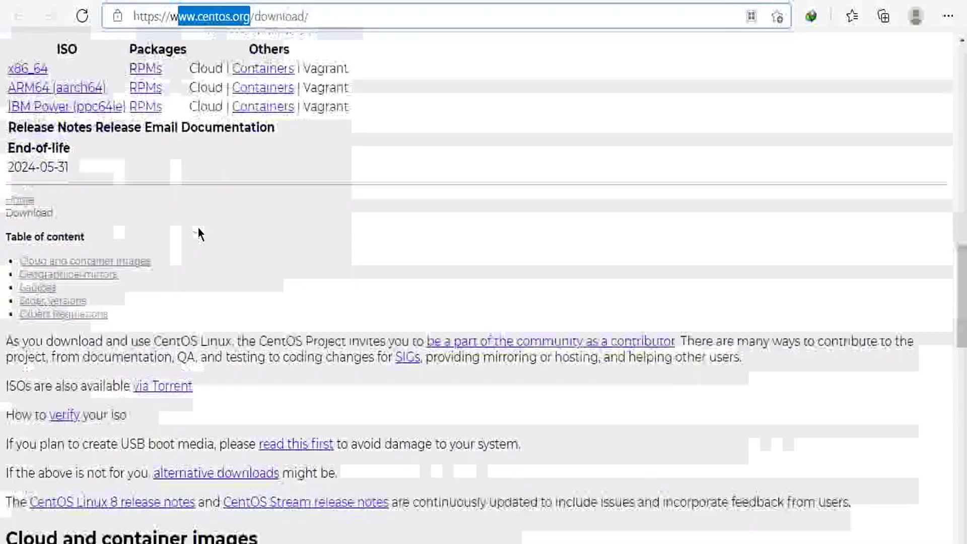
scroll(198, 227, "down", 3)
scroll(200, 227, "up", 2)
scroll(325, 345, "up", 5)
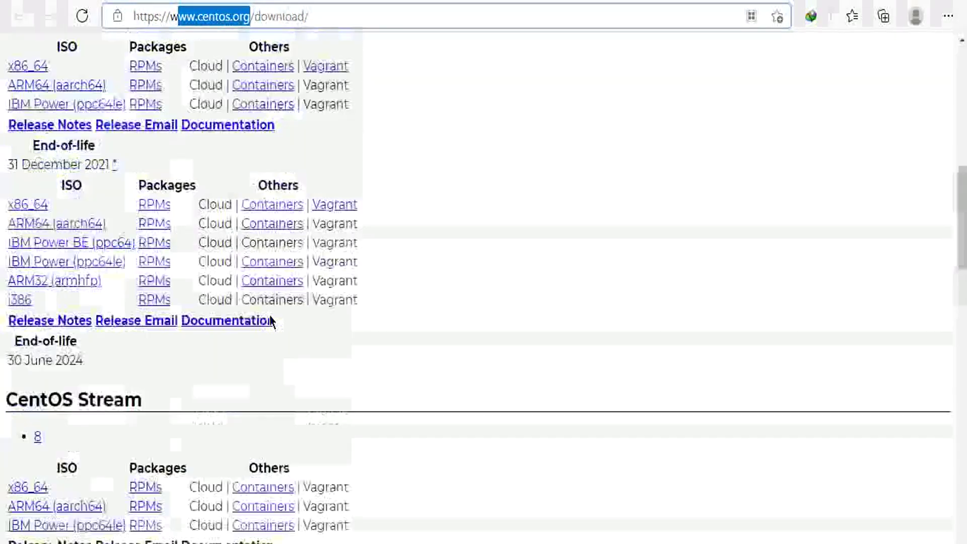
scroll(325, 345, "up", 5)
scroll(231, 224, "down", 1)
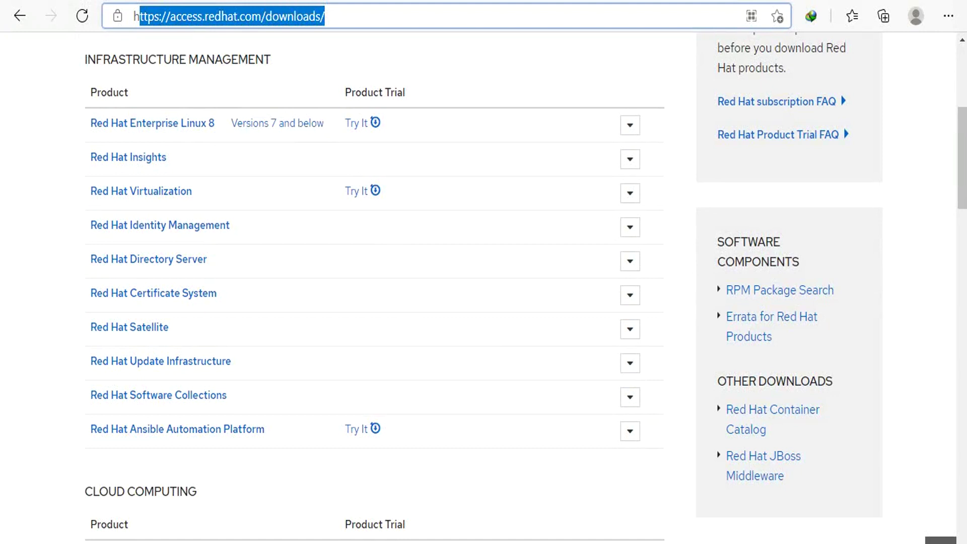
Step: Clear the address bar selection in the Red Hat Customer Portal before returning to VMware
key("Escape")
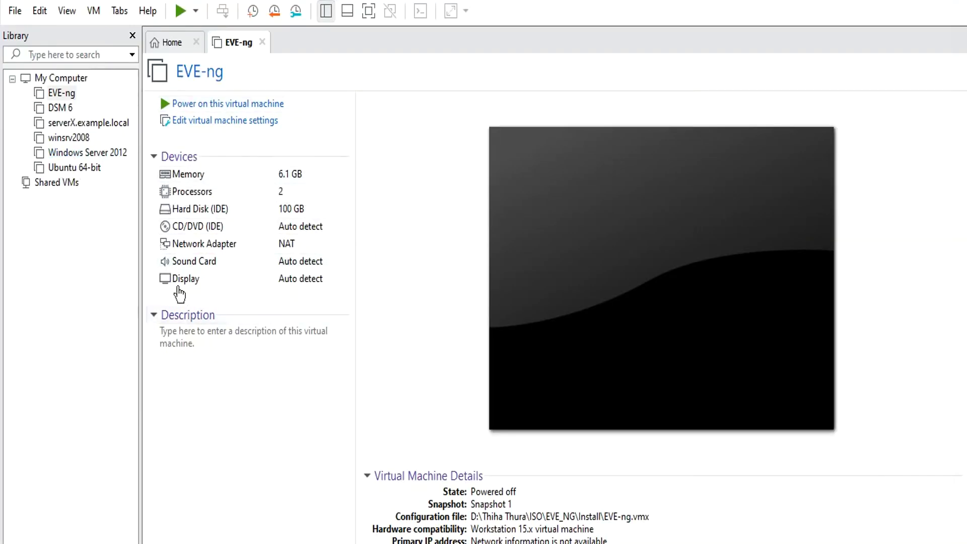
Step: Create a Typical new virtual machine using the CentOS-7-x86_64-Minimal-2003.iso installer image
left_click(17, 12)
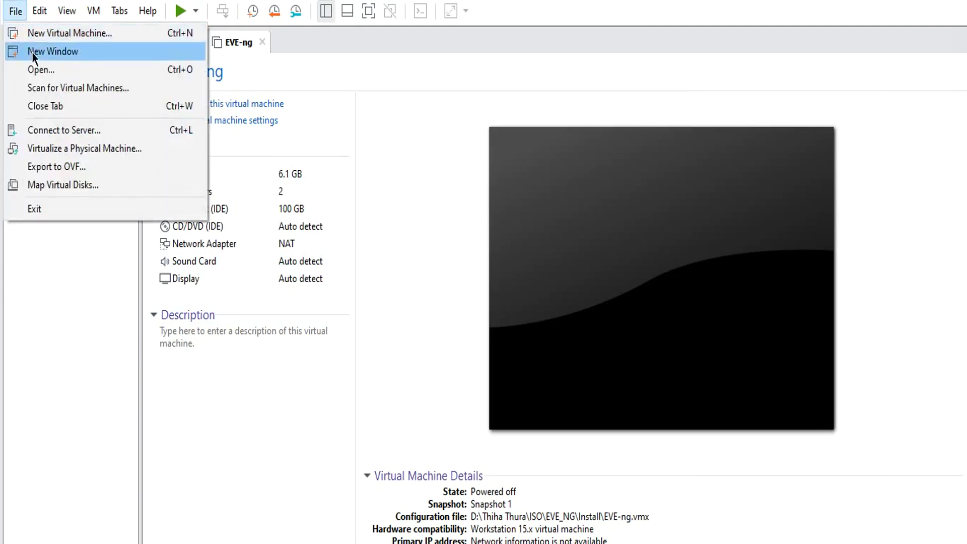
left_click(63, 32)
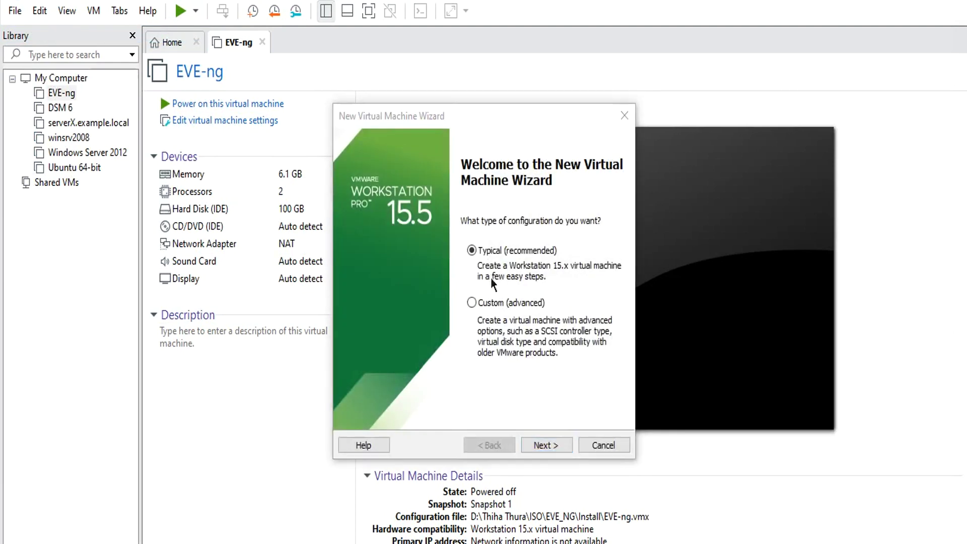
left_click(538, 448)
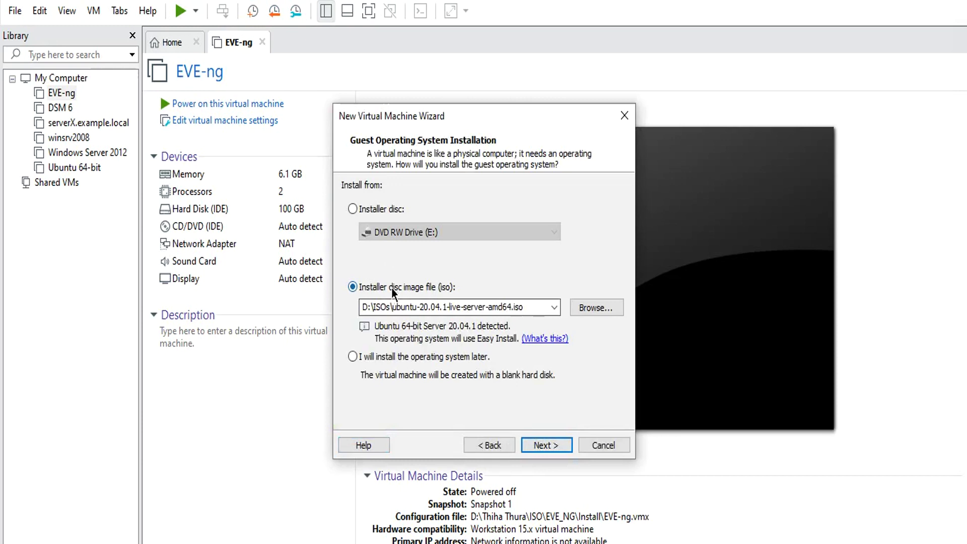
left_click(367, 212)
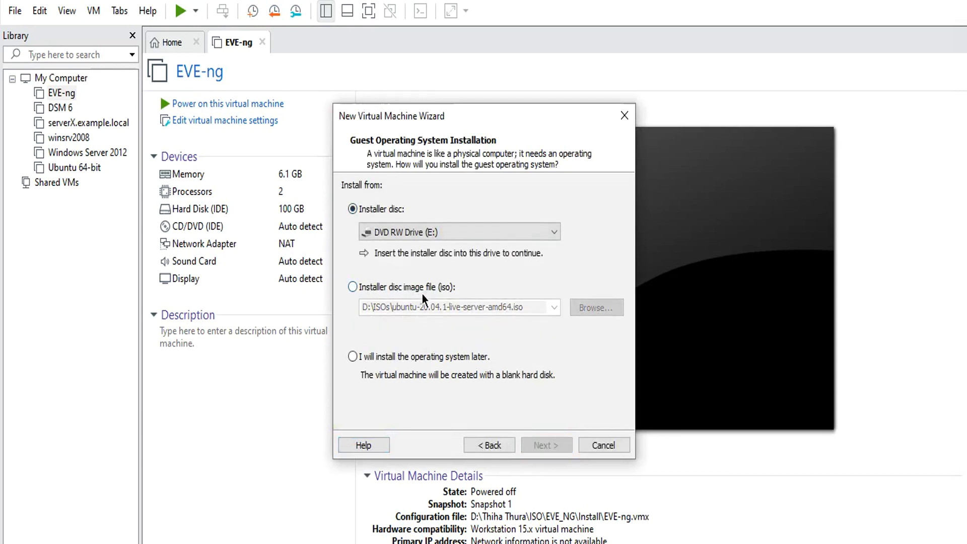
left_click(360, 286)
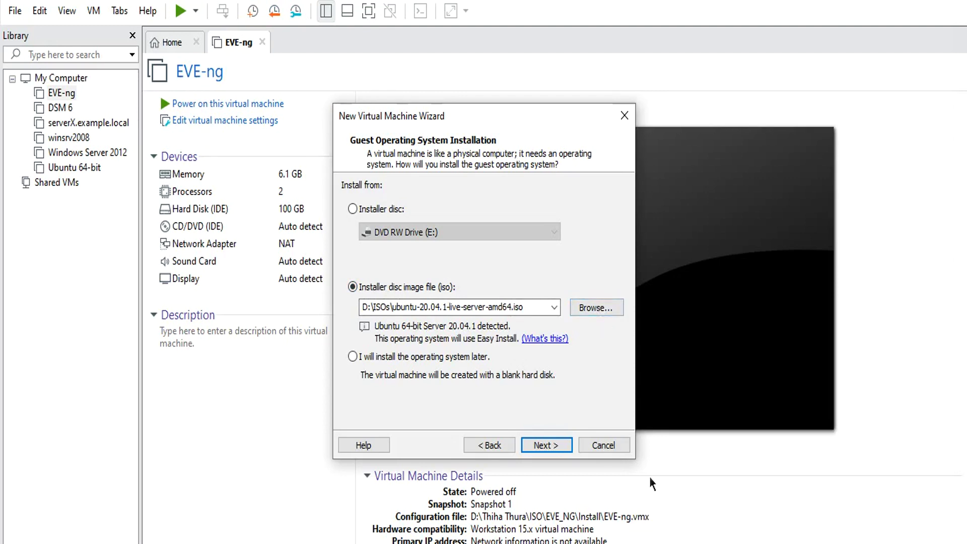
left_click(593, 311)
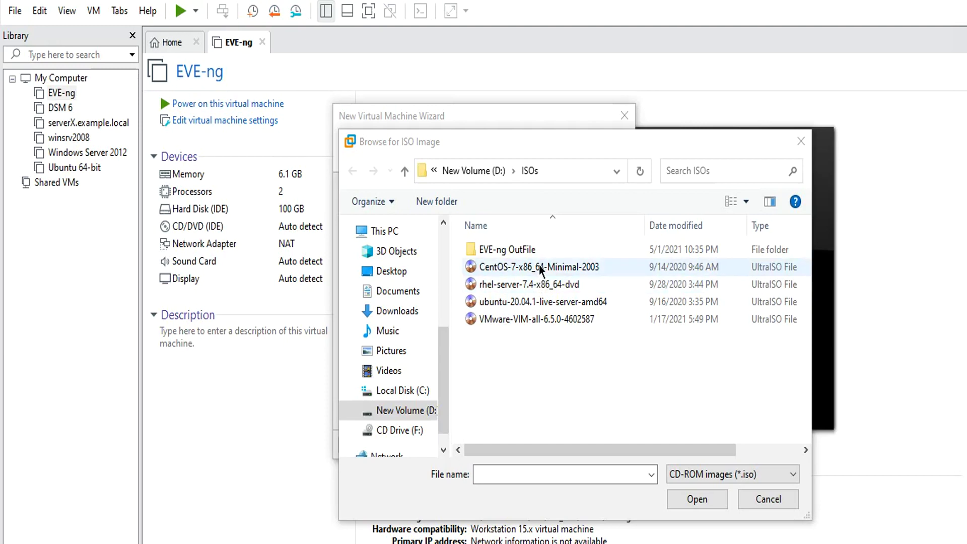
double_click(539, 266)
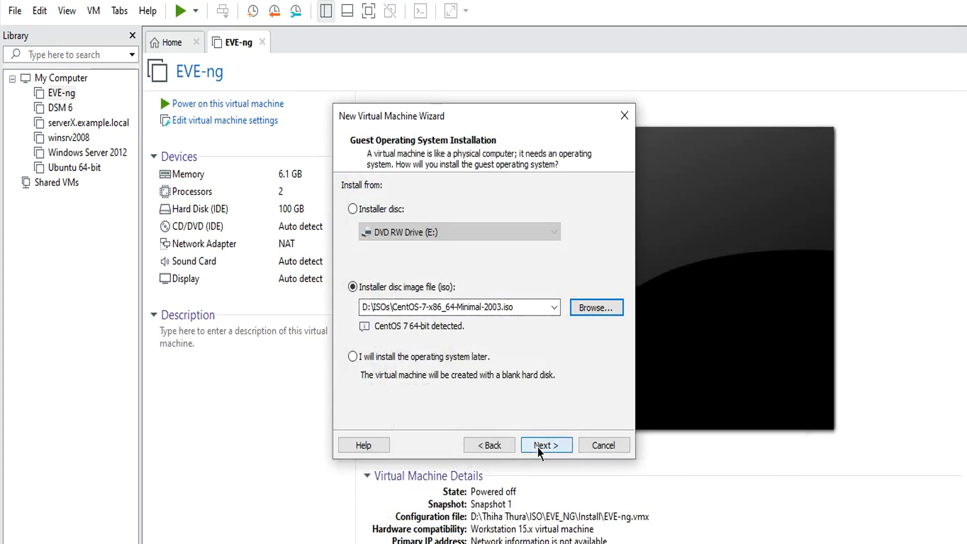
Step: Name the virtual machine LinuxForSysAdmin and check its storage location path
left_click(537, 448)
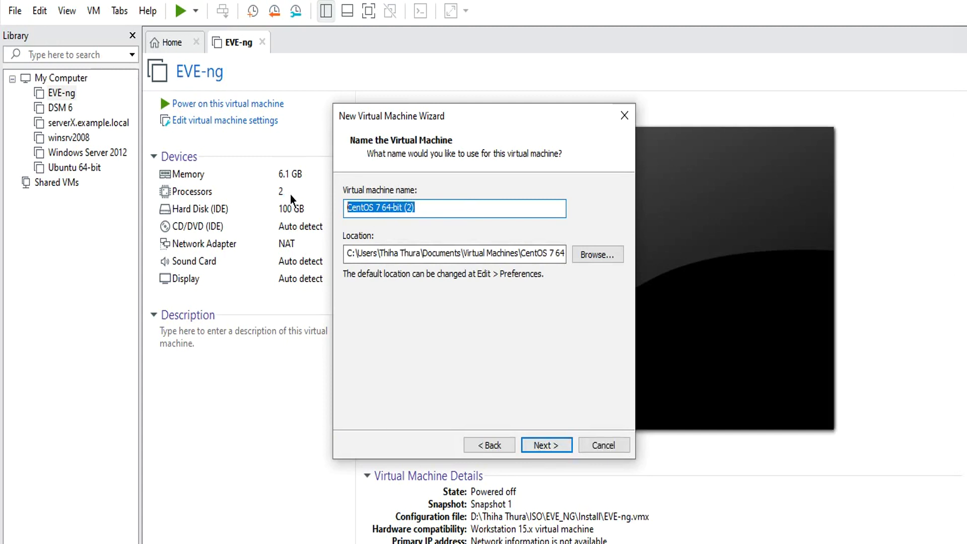
type("L")
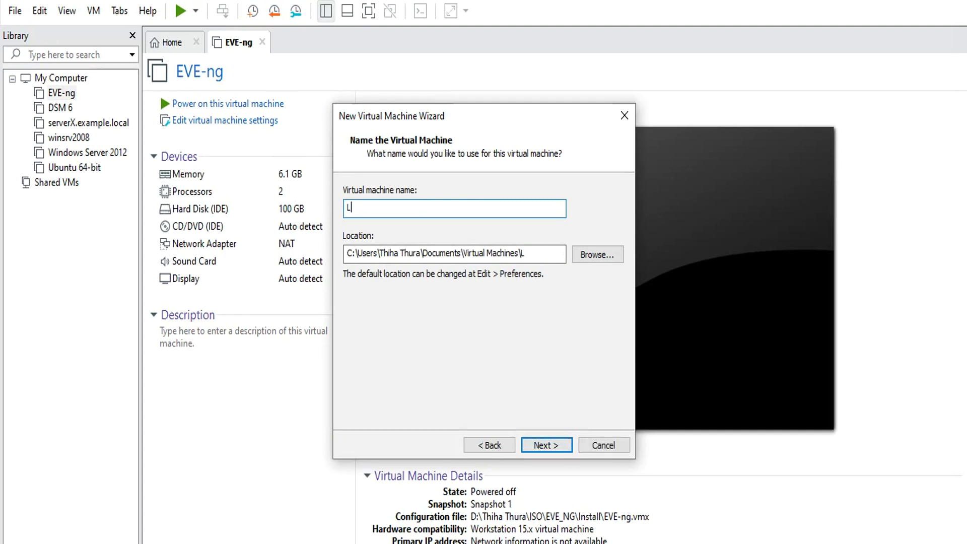
type("inuxForSysAdmin")
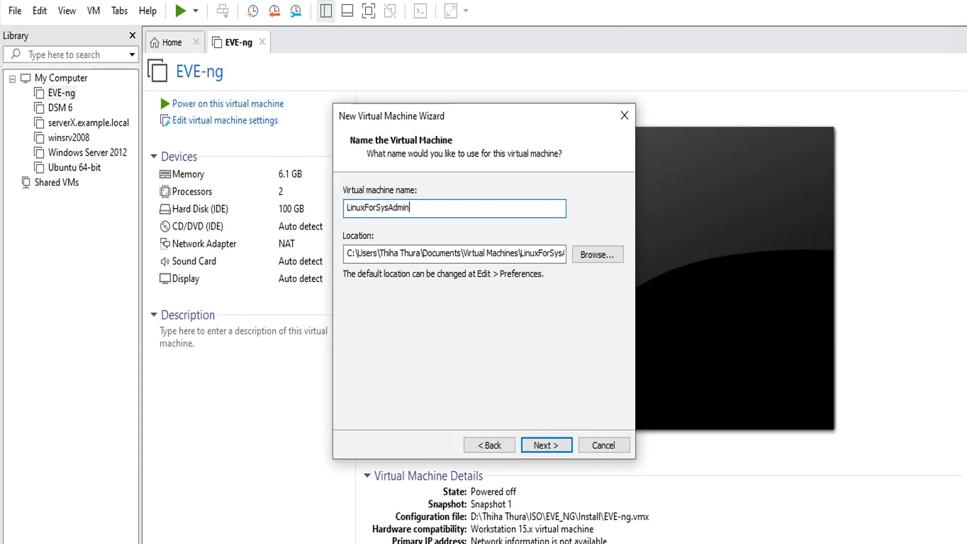
double_click(377, 208)
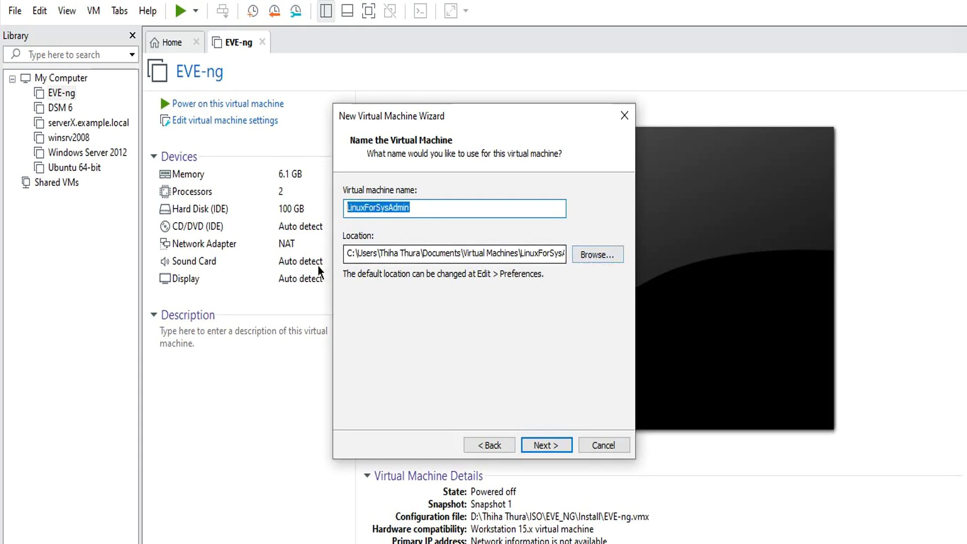
left_click_drag(349, 254, 572, 270)
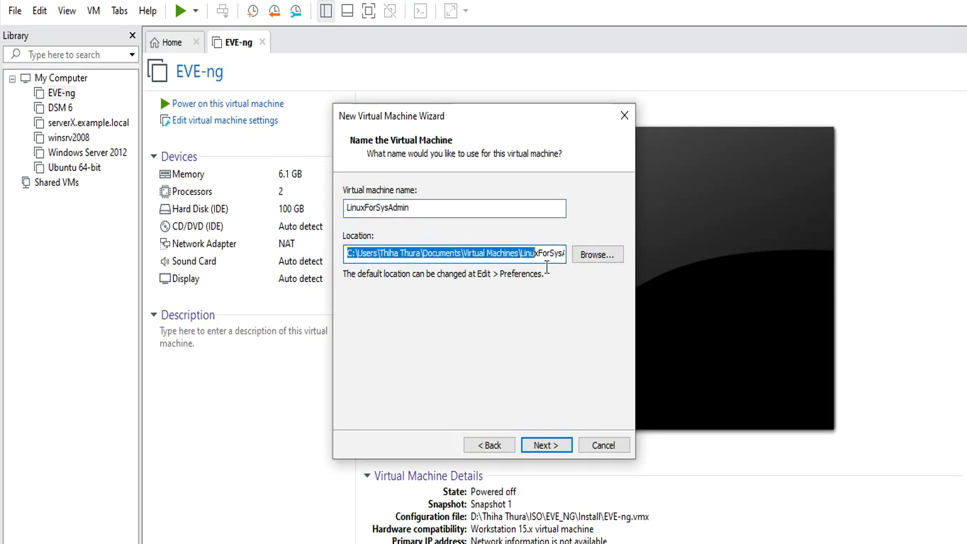
left_click(365, 254)
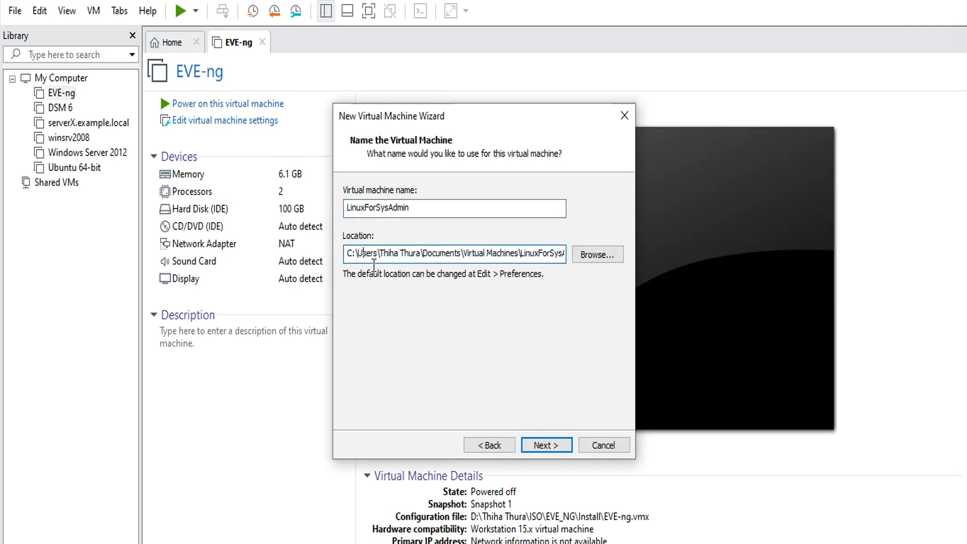
left_click_drag(365, 254, 578, 266)
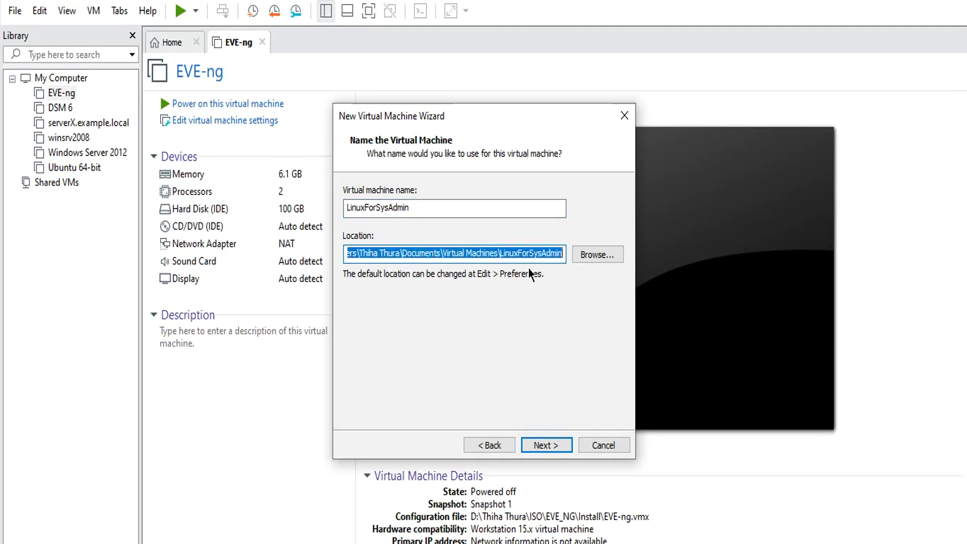
Step: Keep the 20 GB split virtual disk and reach the Ready to Create summary
left_click(545, 445)
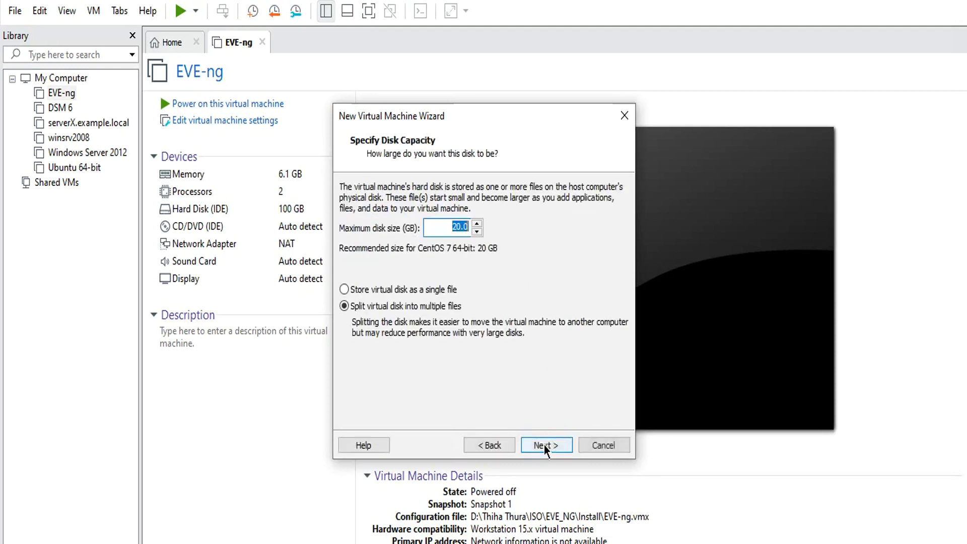
left_click(458, 226)
double_click(461, 227)
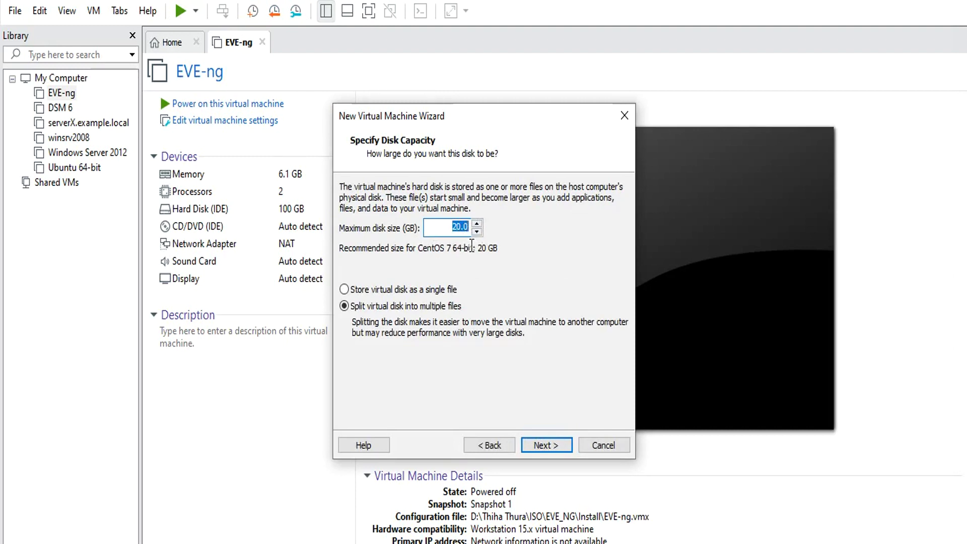
left_click(540, 446)
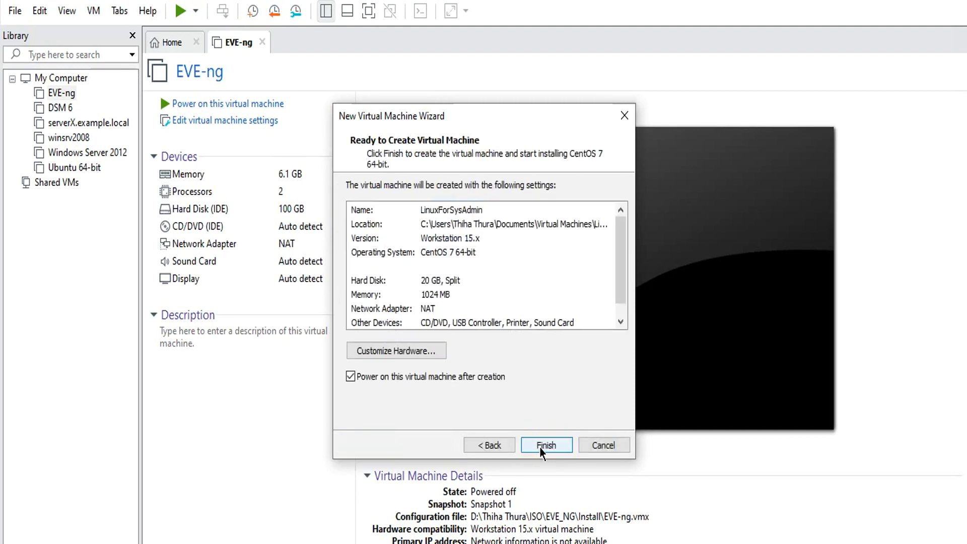
Step: Power on LinuxForSysAdmin, boot the CentOS 7 installer, and keep English (United States)
left_click(540, 447)
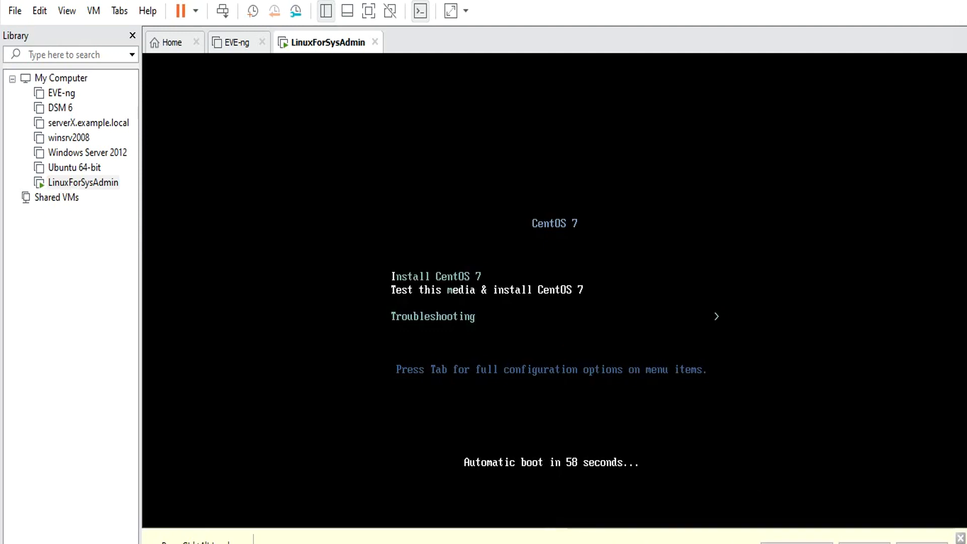
key("Up")
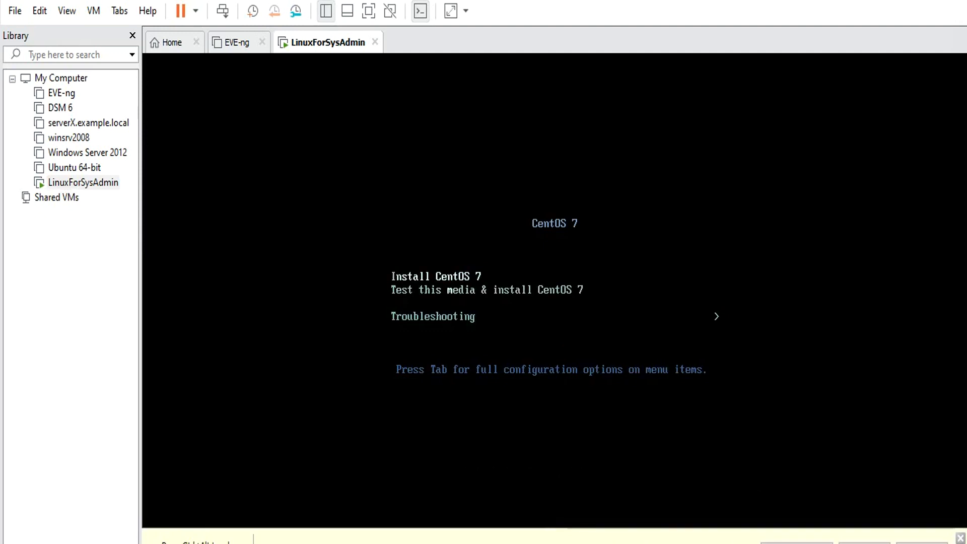
key("Return")
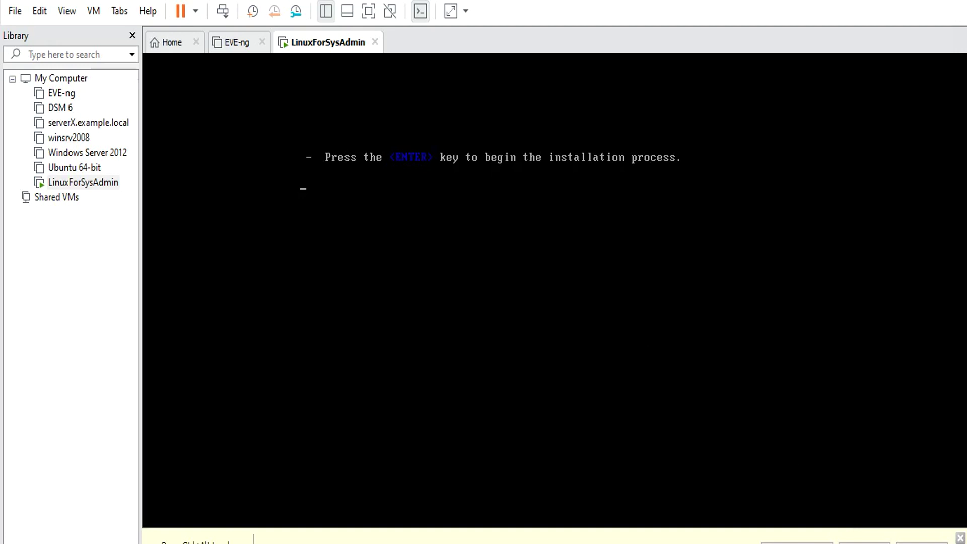
key("Return")
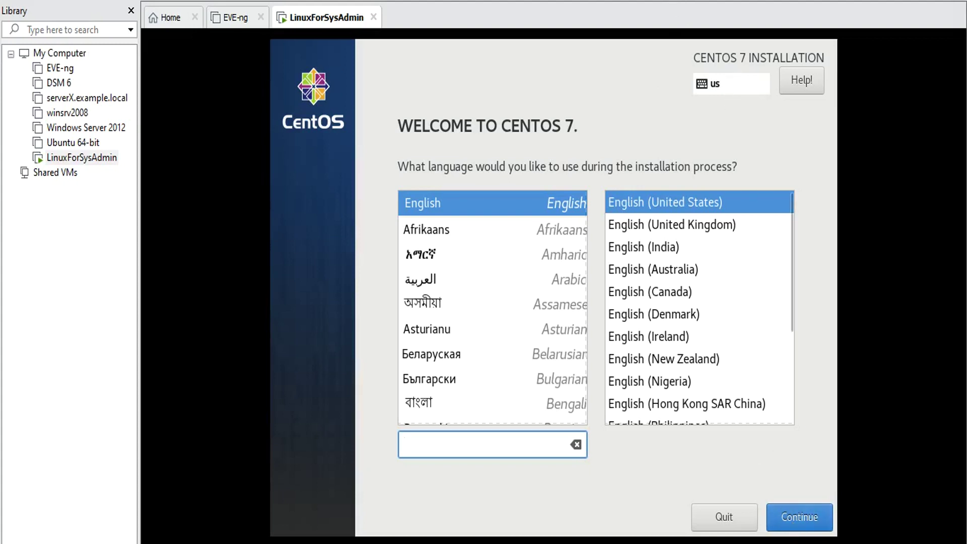
key("Return")
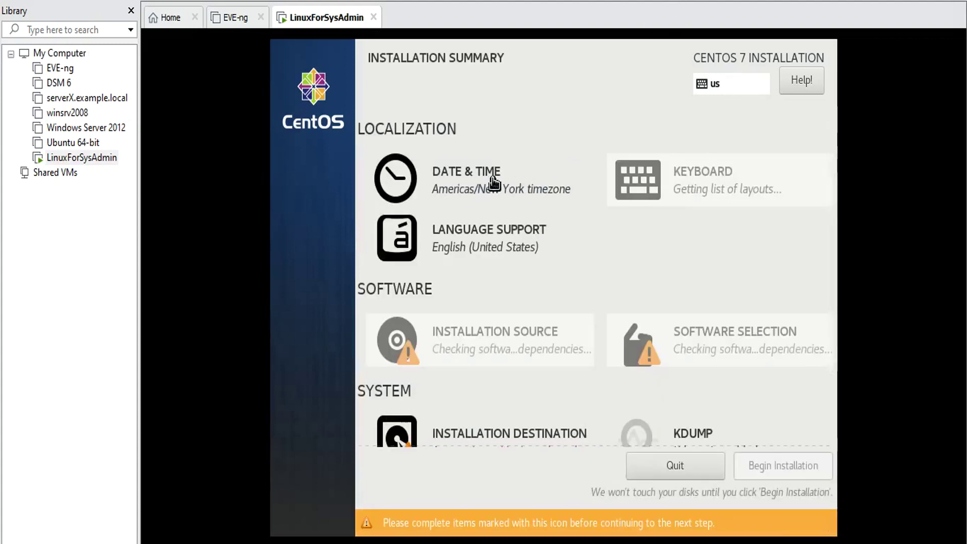
Step: Choose region Asia and city Yangon in the installer's Date & Time settings
left_click(490, 179)
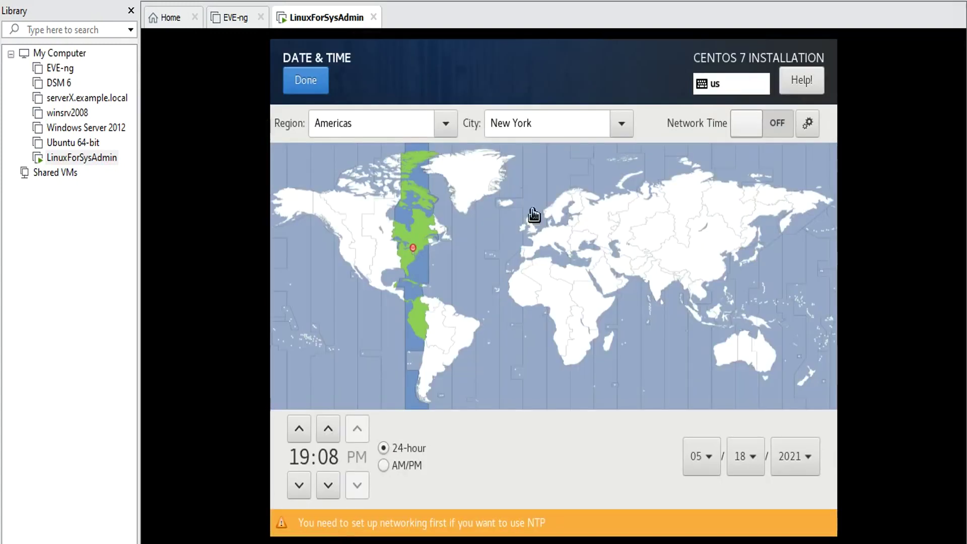
left_click(691, 291)
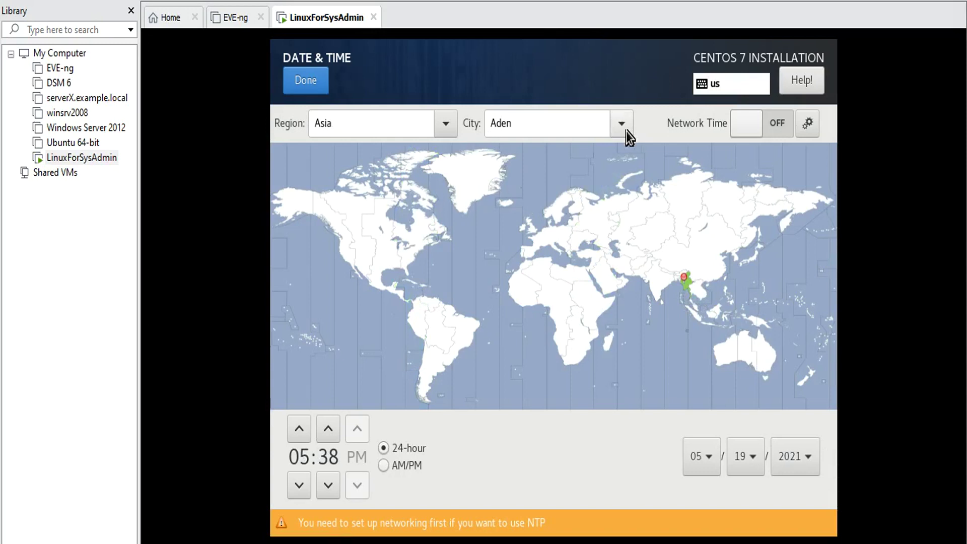
left_click(545, 126)
left_click_drag(544, 125, 454, 121)
type("rangoon")
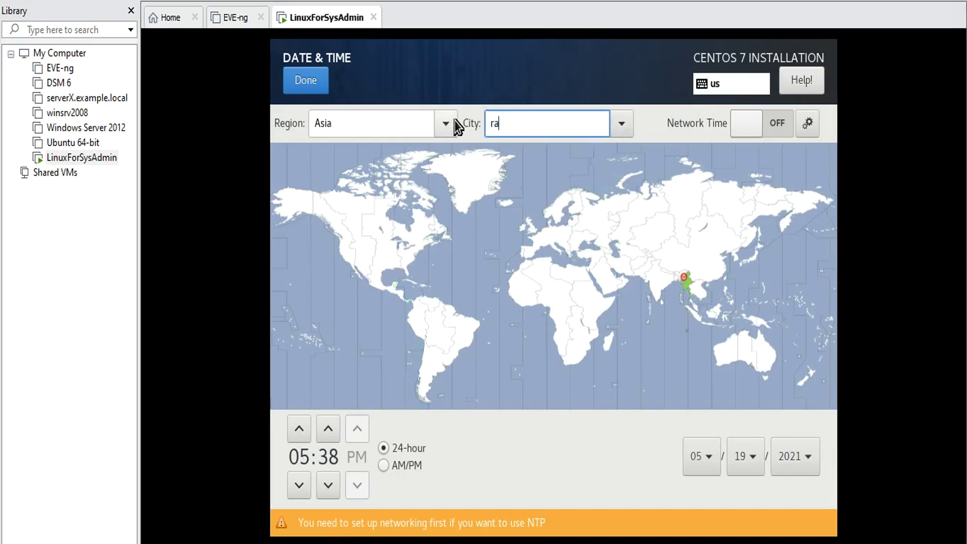
key("Return")
left_click(622, 123)
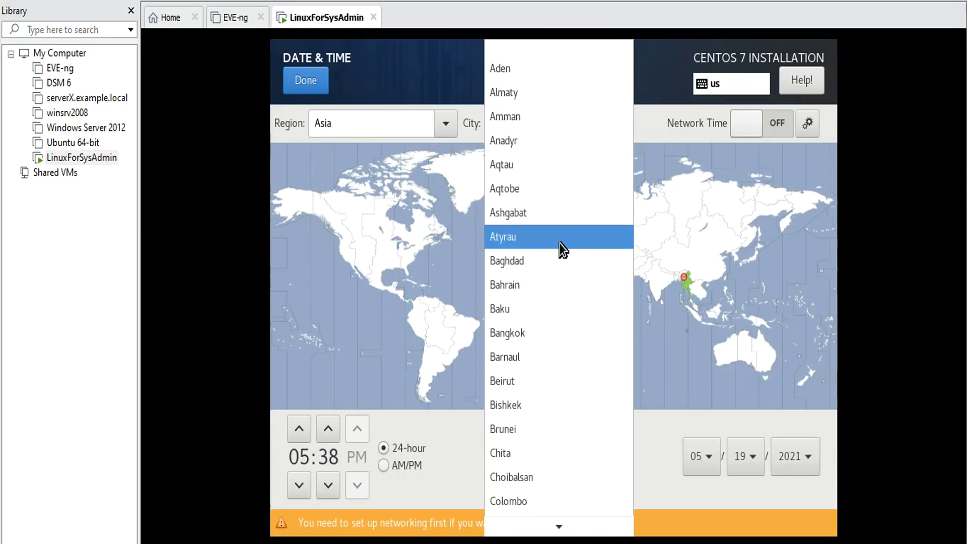
scroll(560, 244, "down", 2)
scroll(560, 244, "down", 2)
scroll(560, 244, "down", 1)
scroll(559, 244, "down", 2)
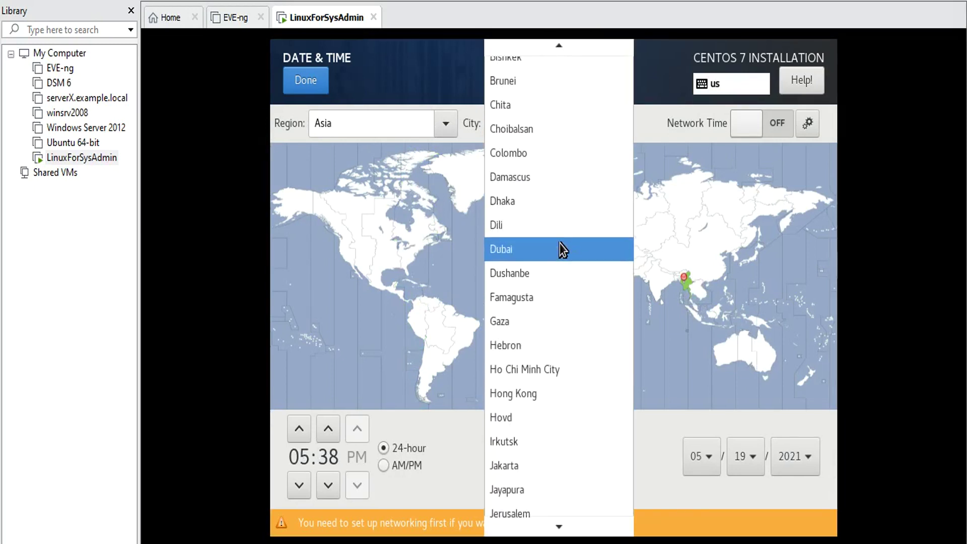
scroll(559, 244, "down", 2)
scroll(559, 243, "down", 2)
scroll(560, 244, "down", 2)
scroll(560, 244, "down", 2)
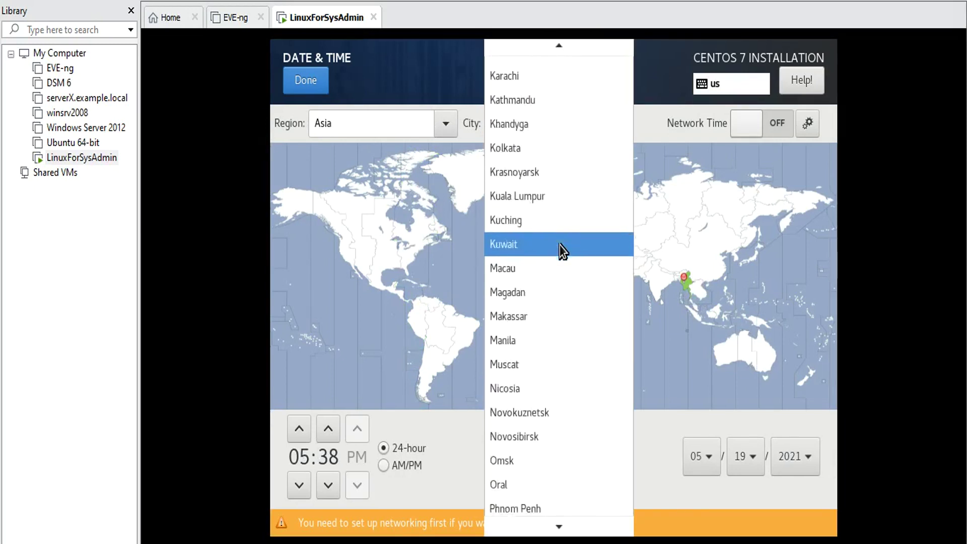
scroll(560, 244, "down", 2)
scroll(560, 244, "down", 2)
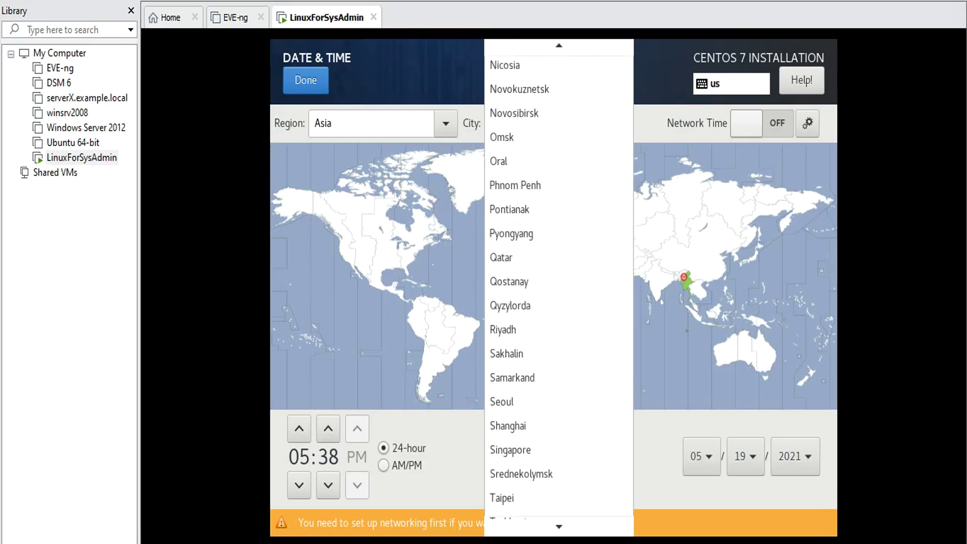
key("Escape")
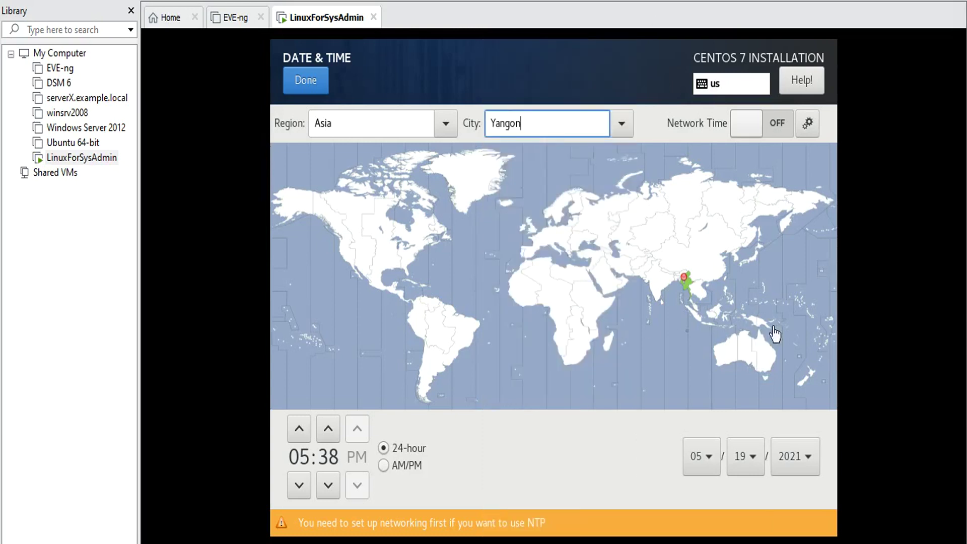
Step: Confirm the Asia/Yangon timezone and accept Minimal Install in Software Selection
left_click(305, 80)
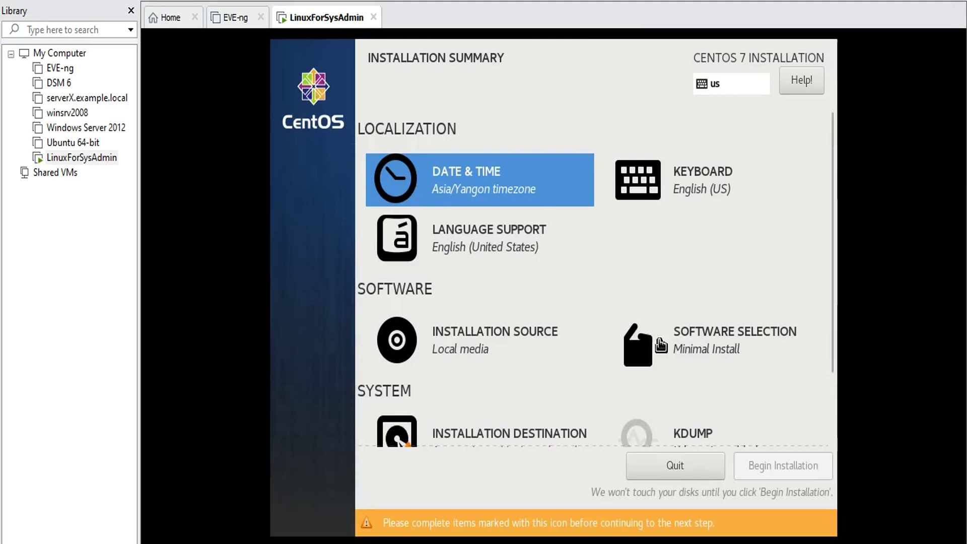
scroll(661, 346, "down", 1)
left_click(704, 291)
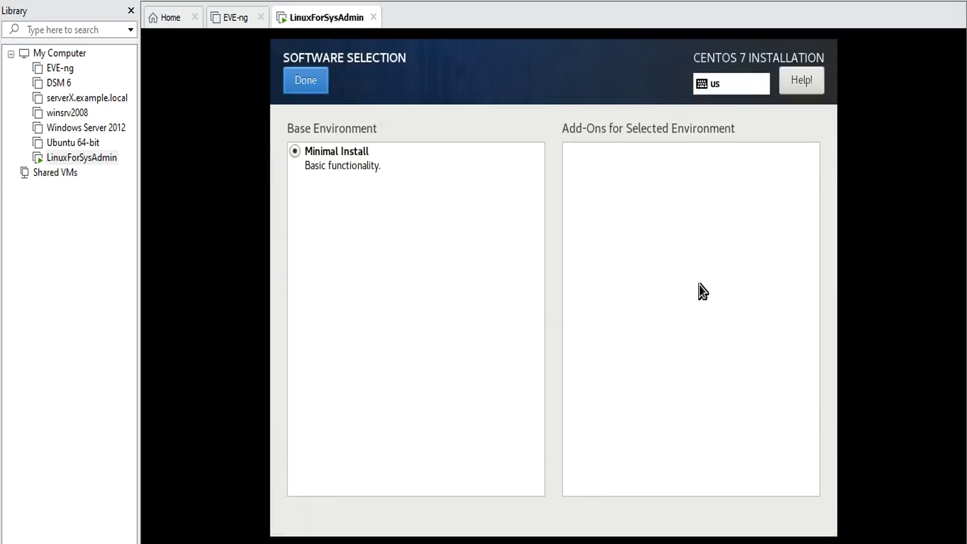
left_click(305, 80)
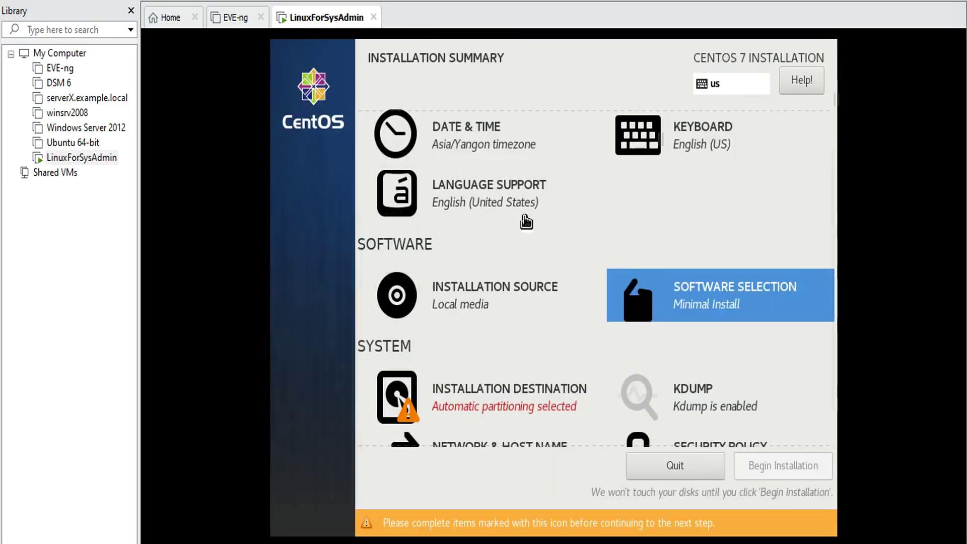
scroll(539, 238, "down", 1)
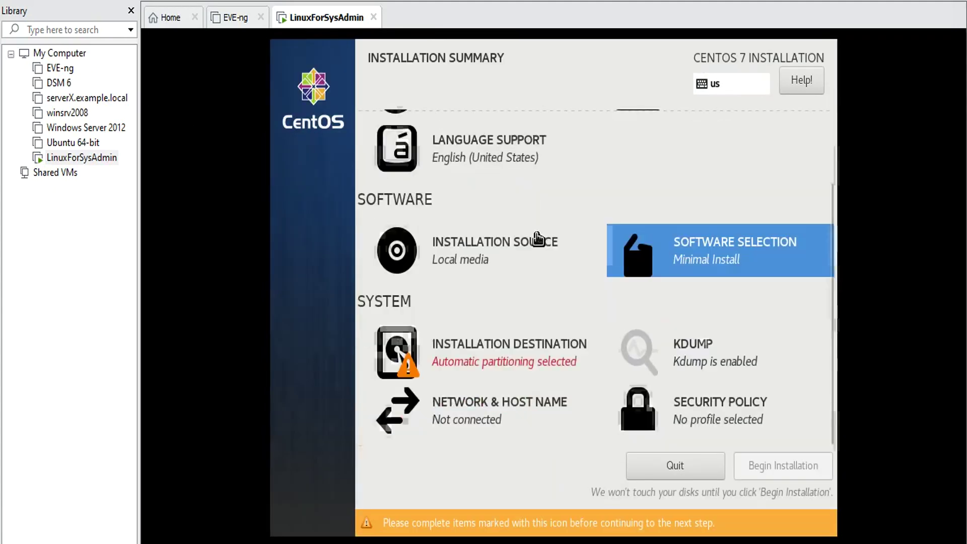
Step: Select the 20 GiB VMware disk as installation destination with automatic partitioning
left_click(528, 370)
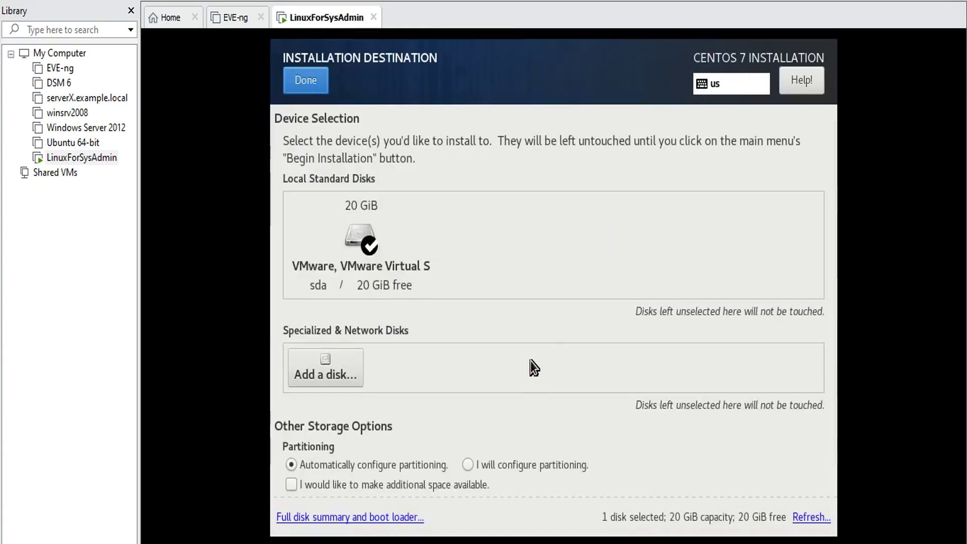
left_click(361, 242)
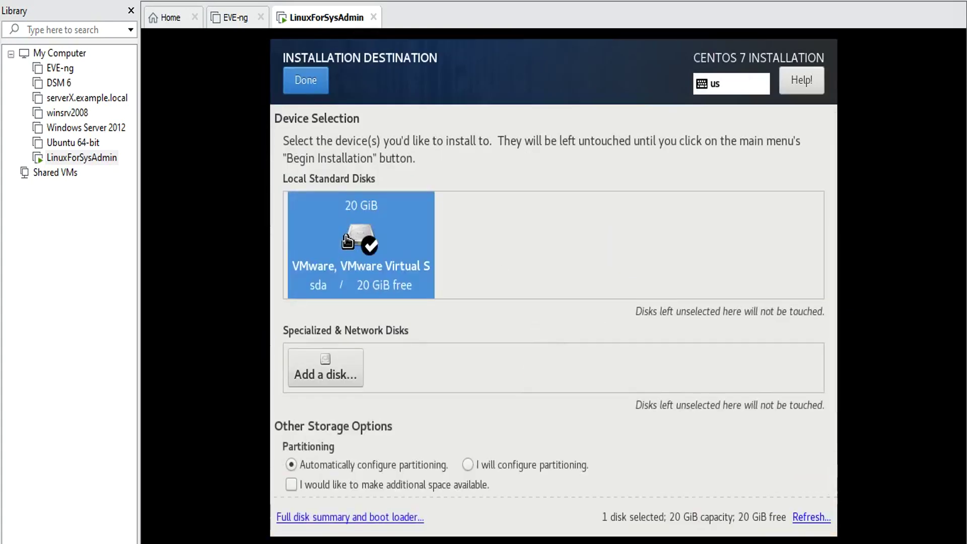
left_click(305, 80)
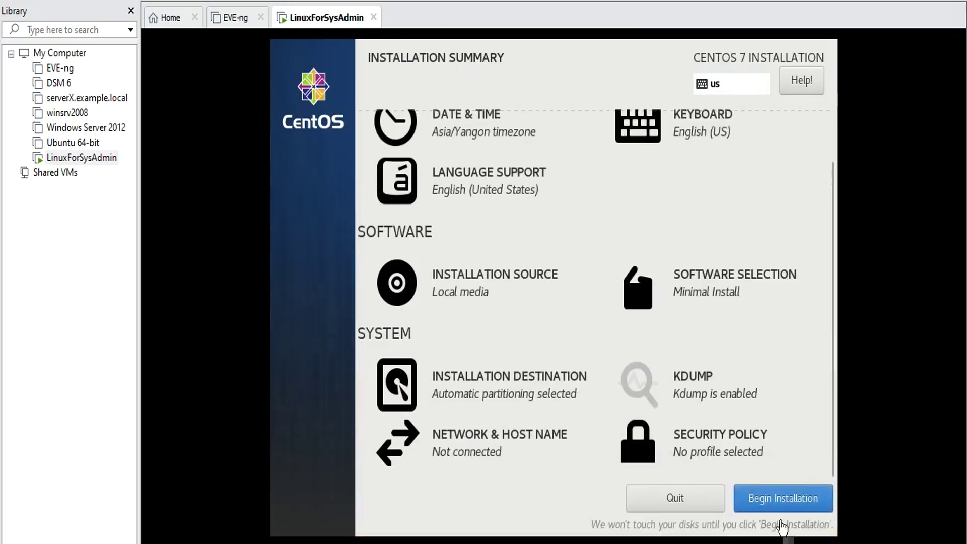
Step: Begin installing, then create a regular user with a password despite the weak-password warning
left_click(782, 506)
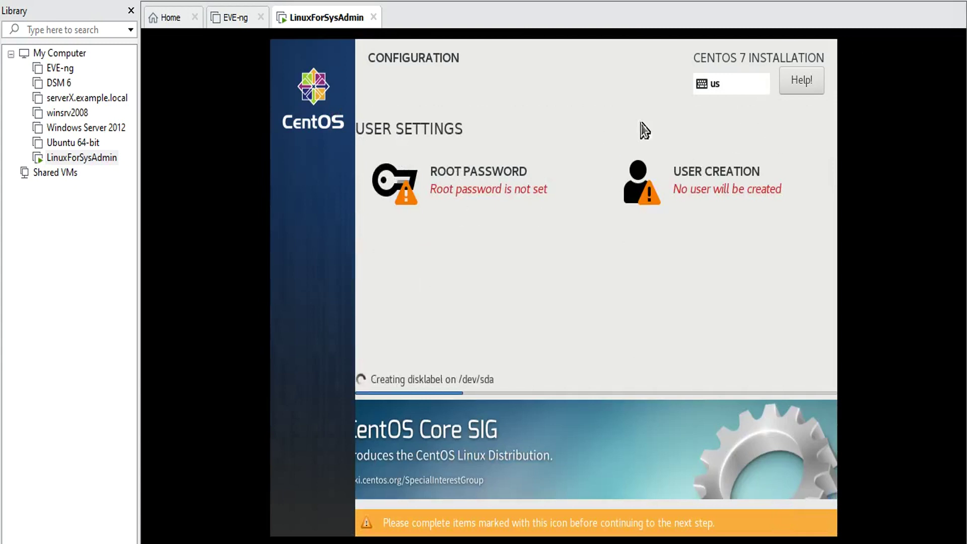
left_click(723, 191)
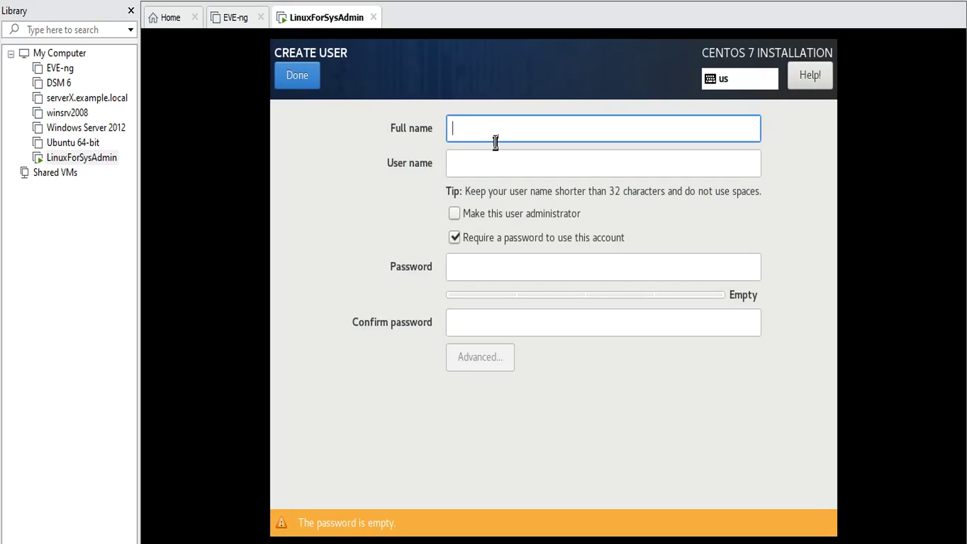
type("thihathura")
key("Tab")
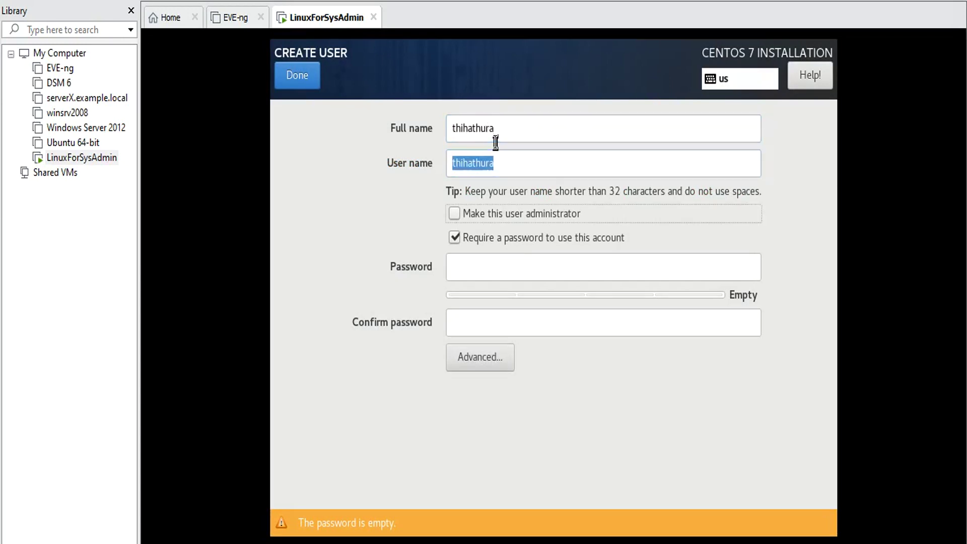
key("Tab")
key("Tab")
key("Tab")
type("••••••")
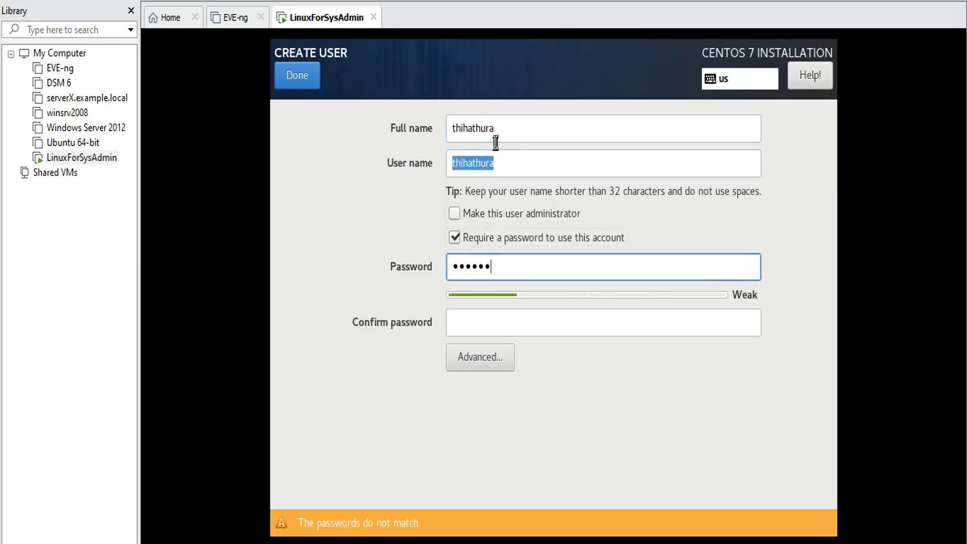
type("••")
key("Tab")
type("••••••")
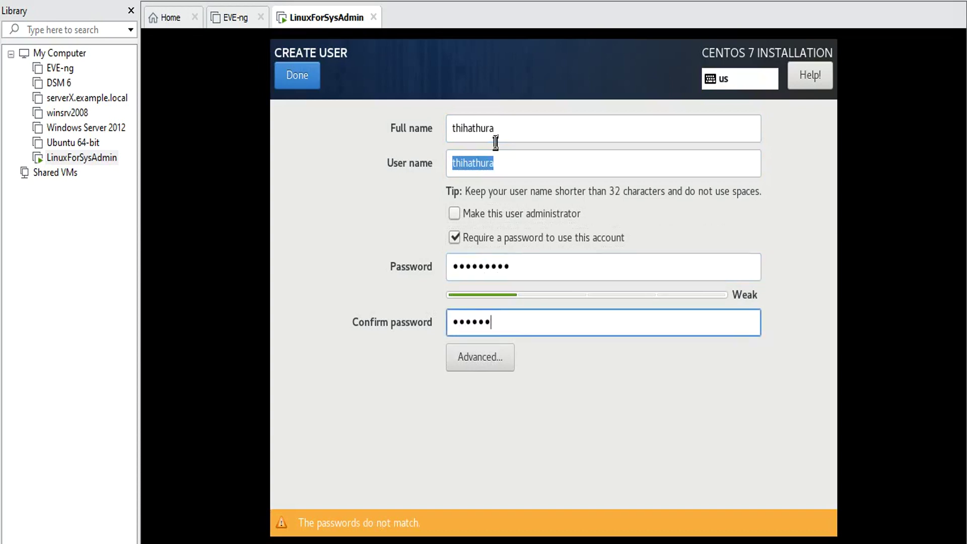
type("•")
left_click(306, 74)
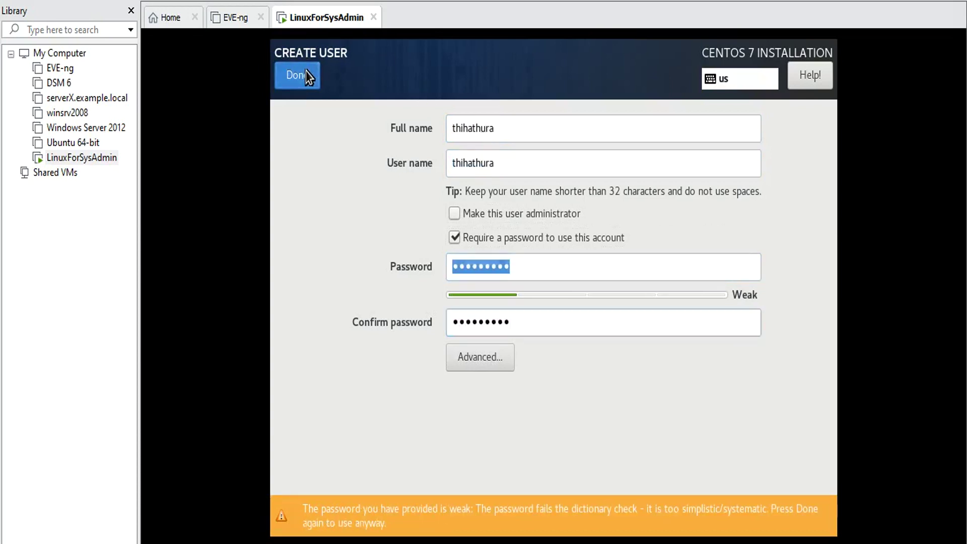
left_click(306, 74)
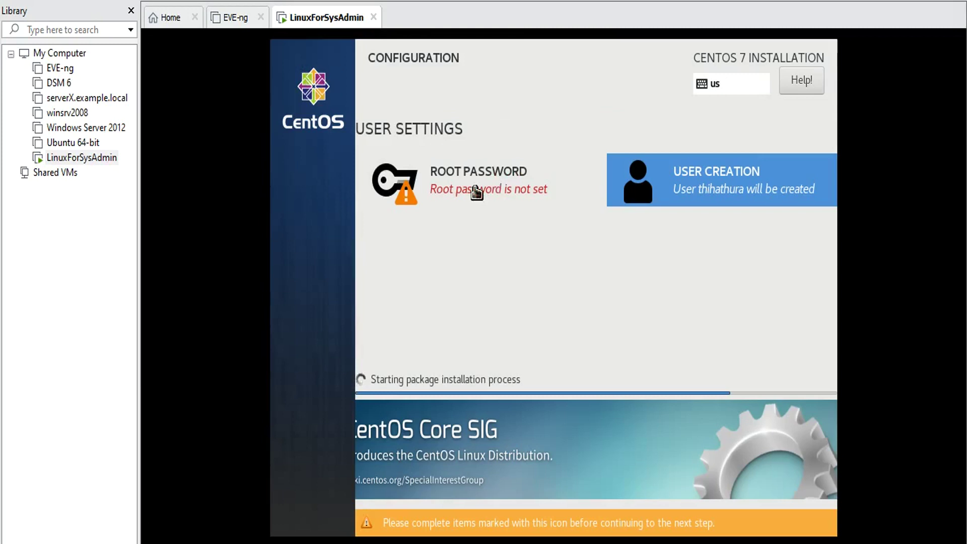
Step: Enter and confirm the root password on the Root Password screen
left_click(505, 186)
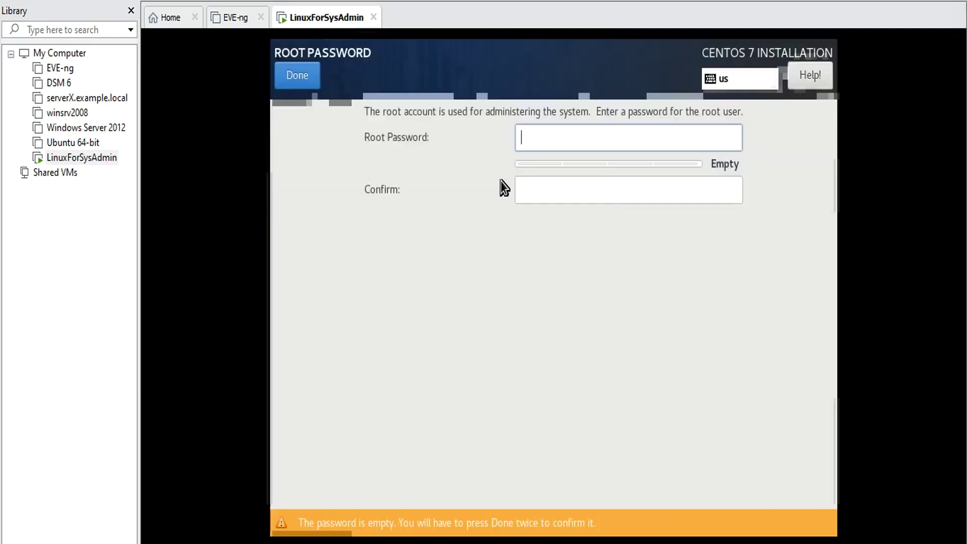
type("••••••")
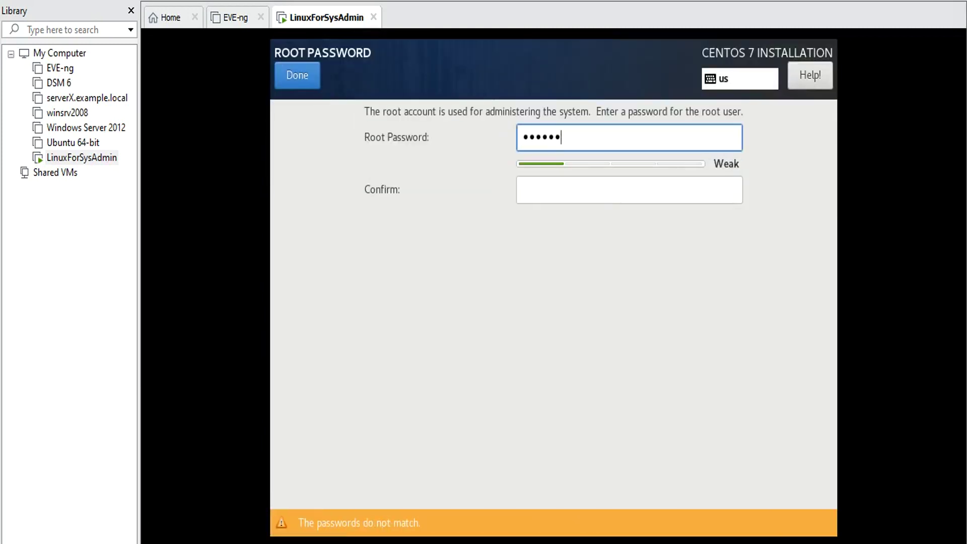
type("•")
key("Tab")
type("•••••")
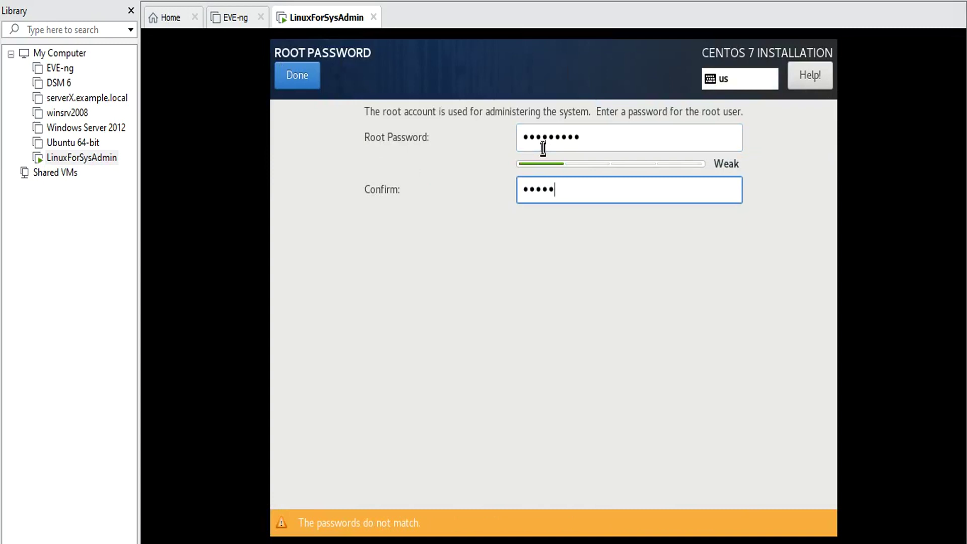
type("••")
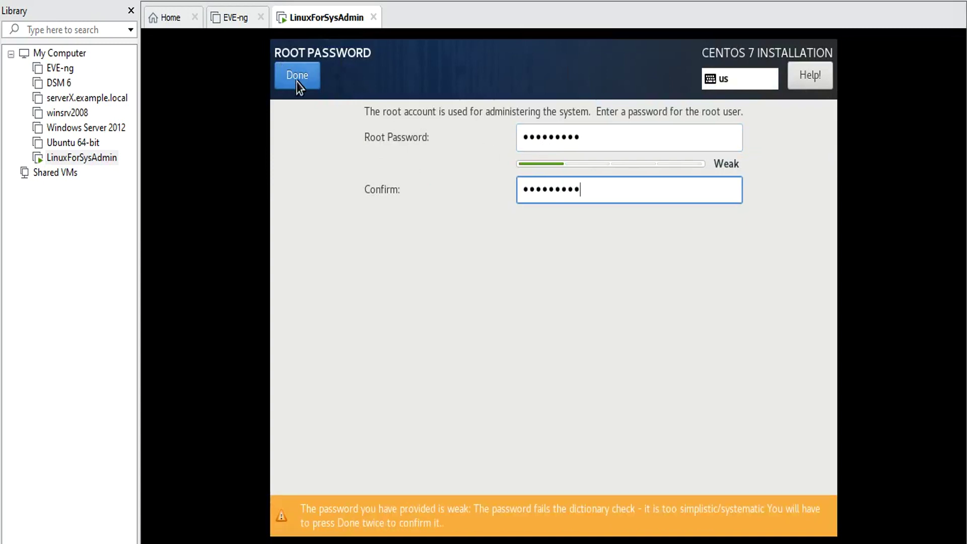
left_click(296, 74)
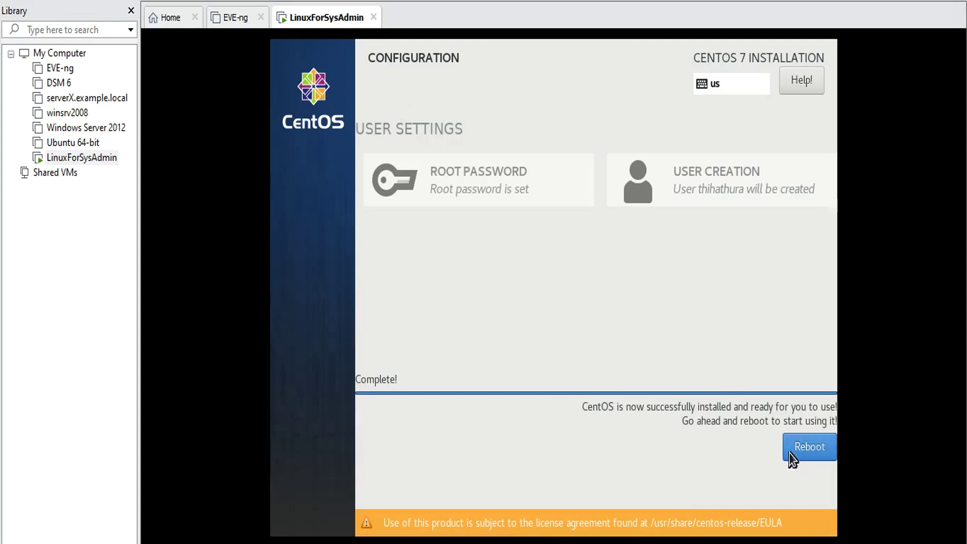
Step: Reboot the VM from the installer's Complete screen
left_click(801, 448)
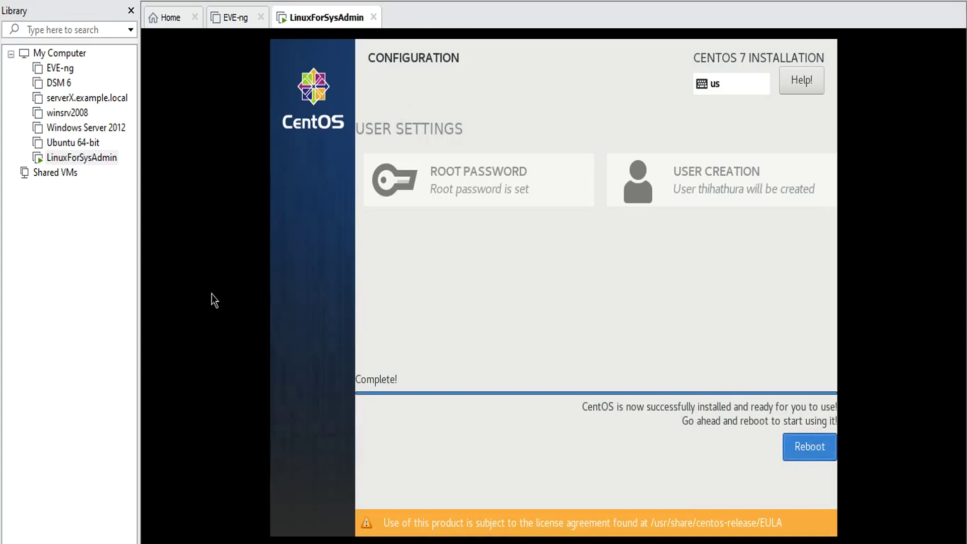